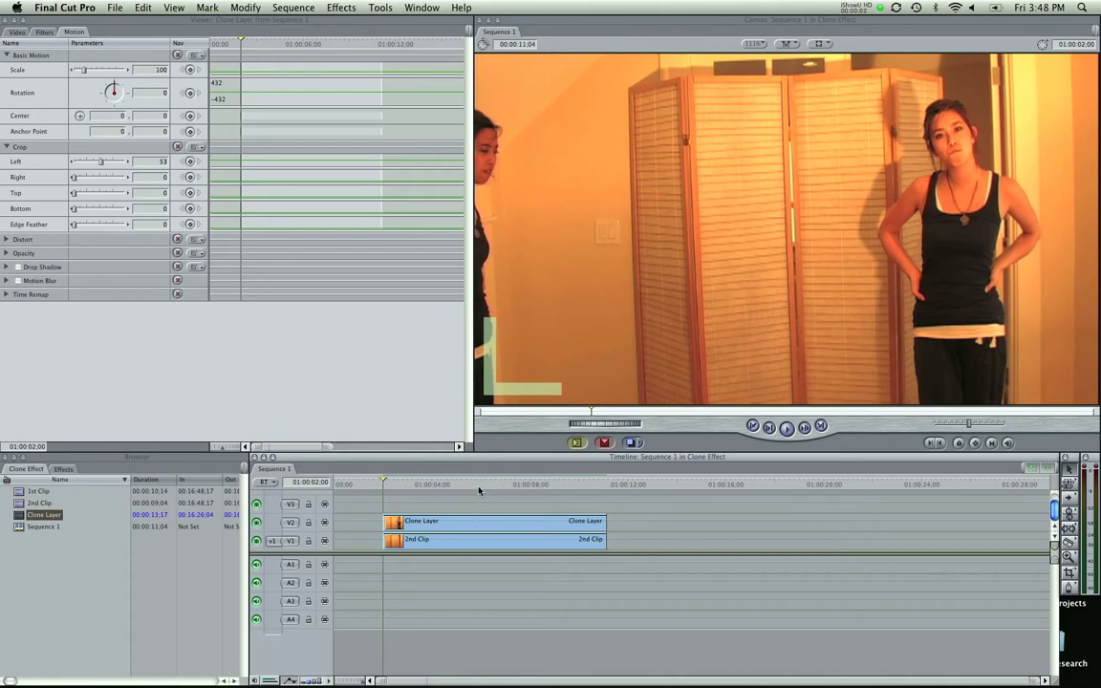
Play and scrub through the finished clone effect in Sequence 1 to review how the two stacked clips combine
drag(479, 490, 384, 487)
key(space)
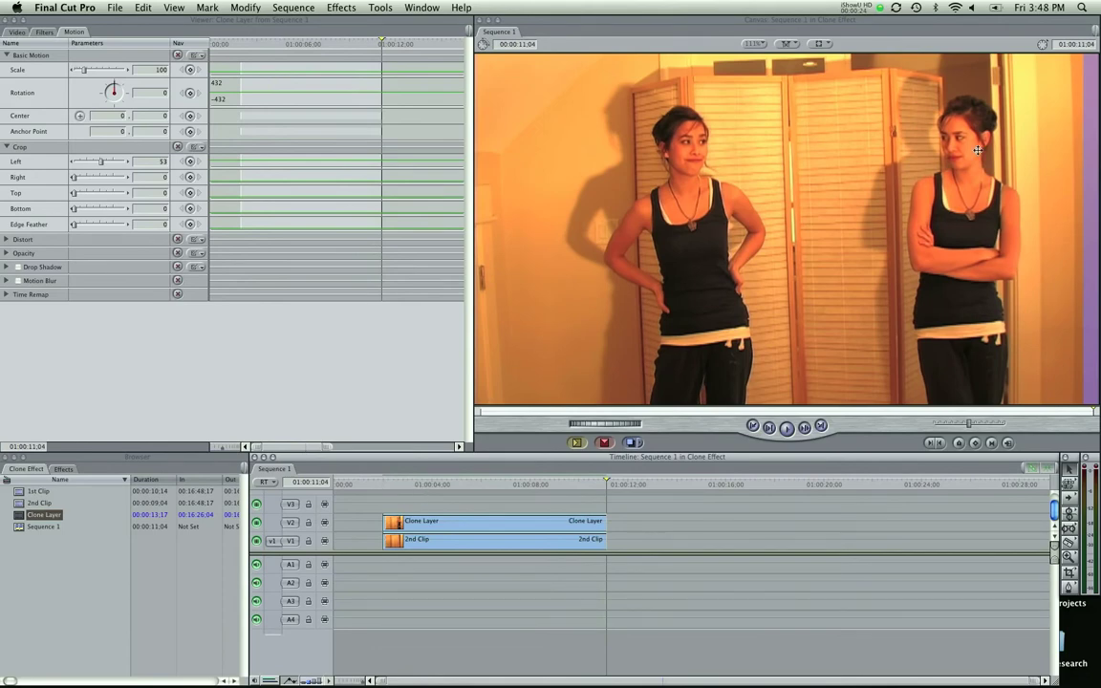
drag(386, 483, 469, 484)
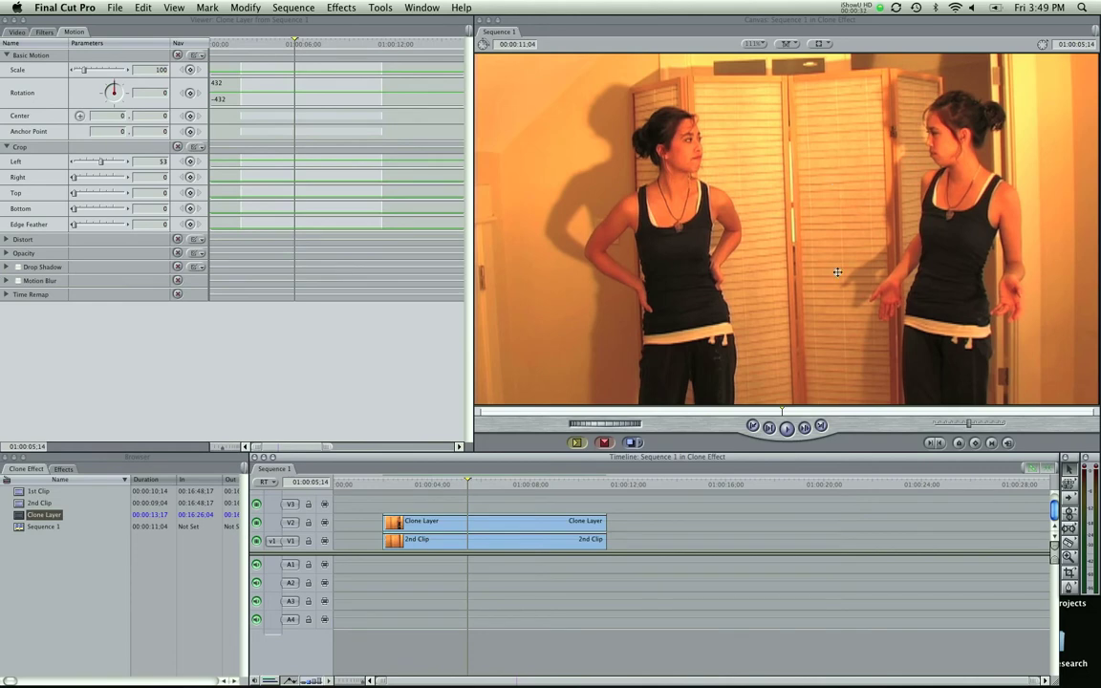
drag(532, 487, 394, 490)
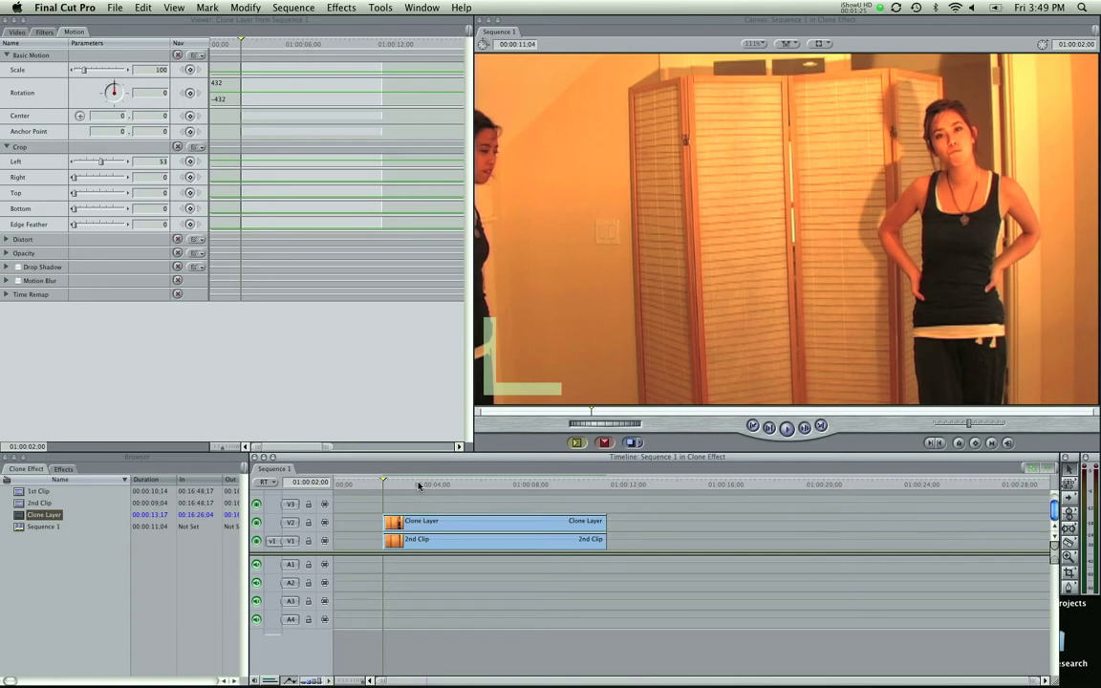
drag(419, 485, 460, 485)
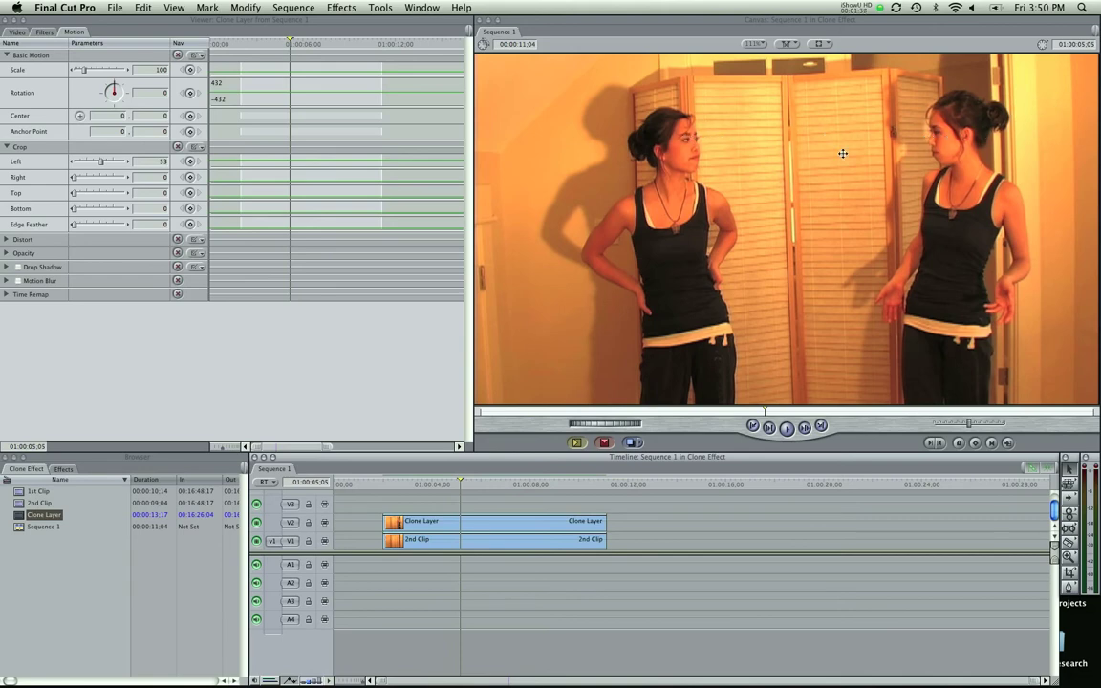
drag(507, 488, 522, 488)
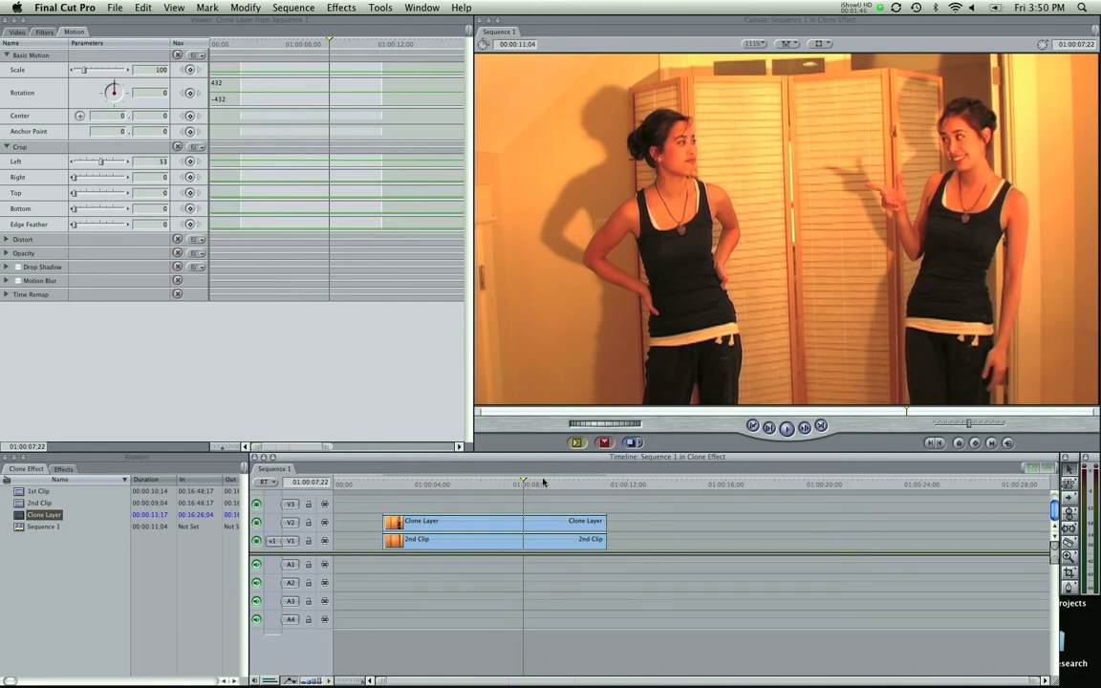
Delete both stacked clips from Sequence 1 to empty the timeline
mouse_move(548, 483)
mouse_down()
mouse_move(400, 490)
mouse_move(470, 557)
mouse_move(388, 570)
mouse_up()
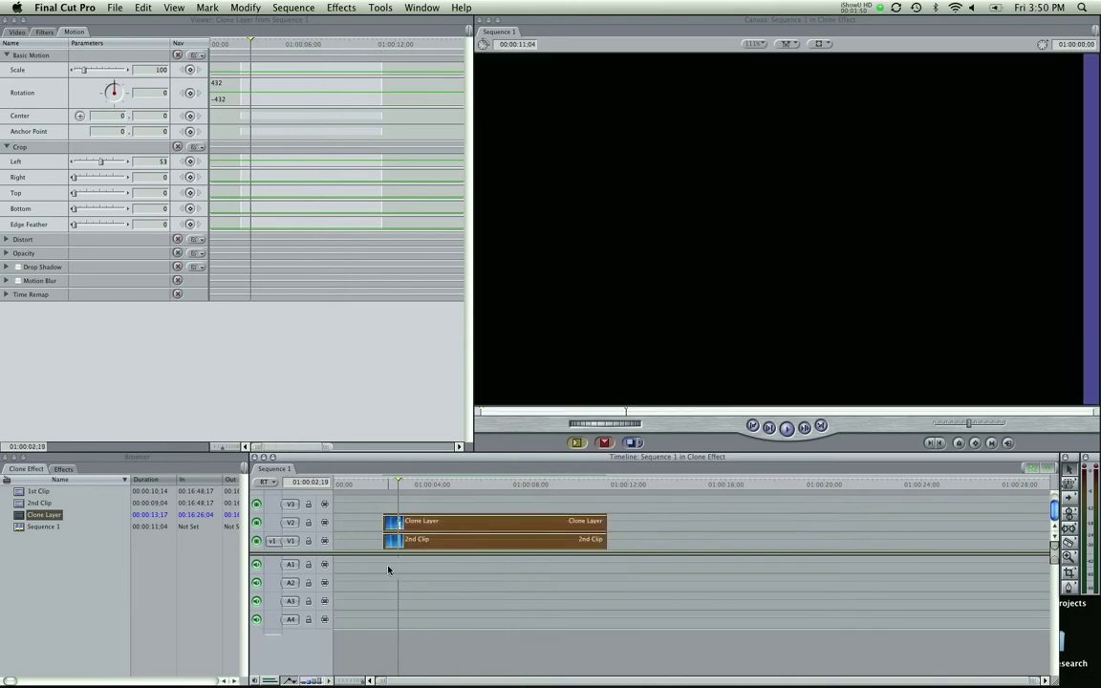
key(Delete)
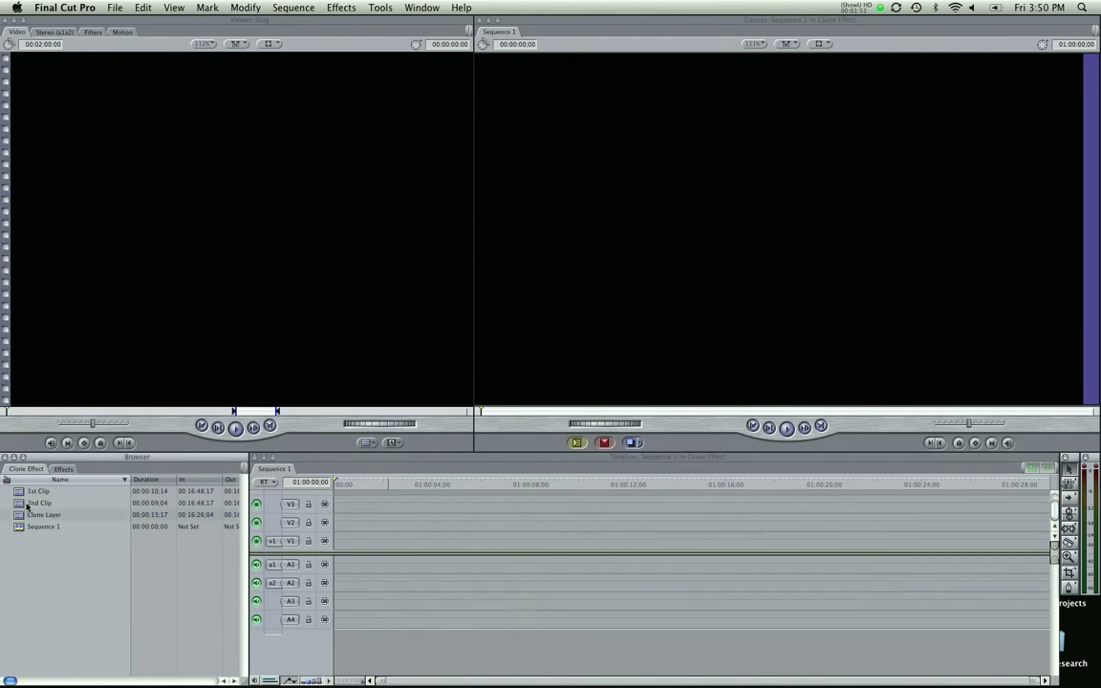
Load the Clone Layer clip, place its marked range on video track V1 and delete its two audio tracks
double_click(19, 493)
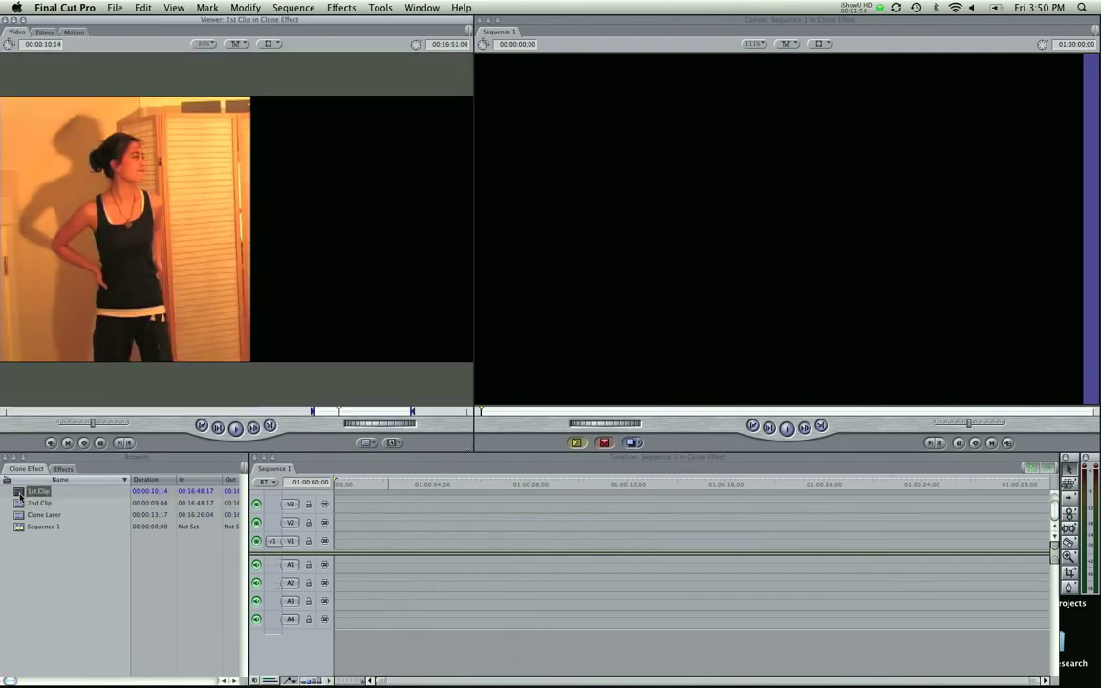
double_click(43, 516)
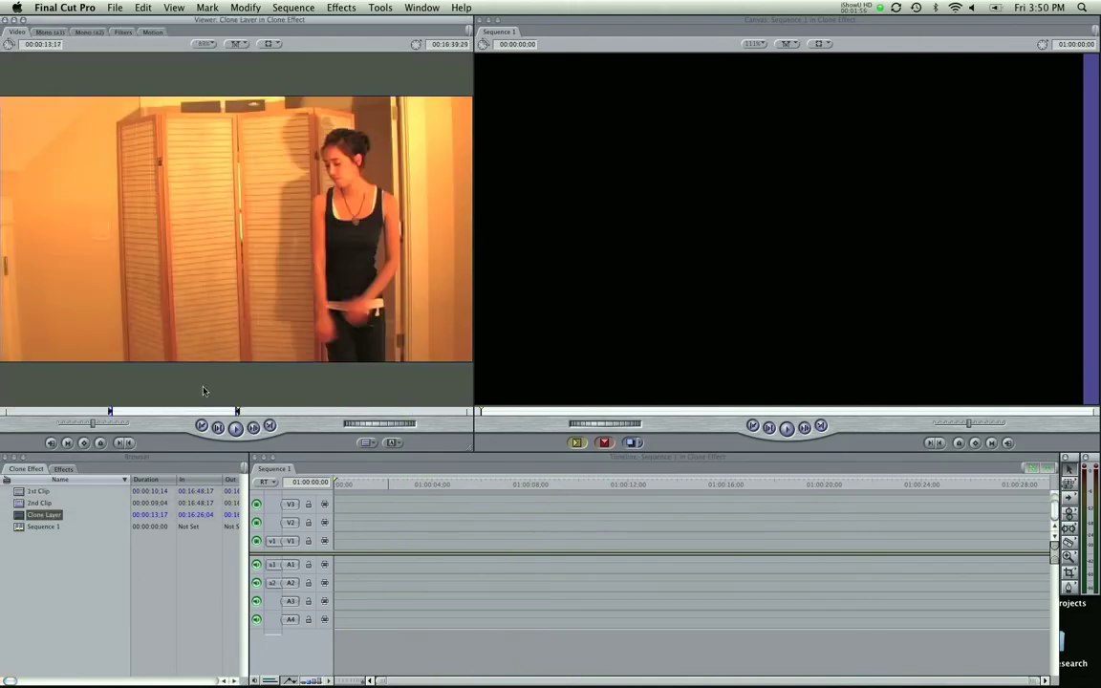
drag(172, 412, 233, 418)
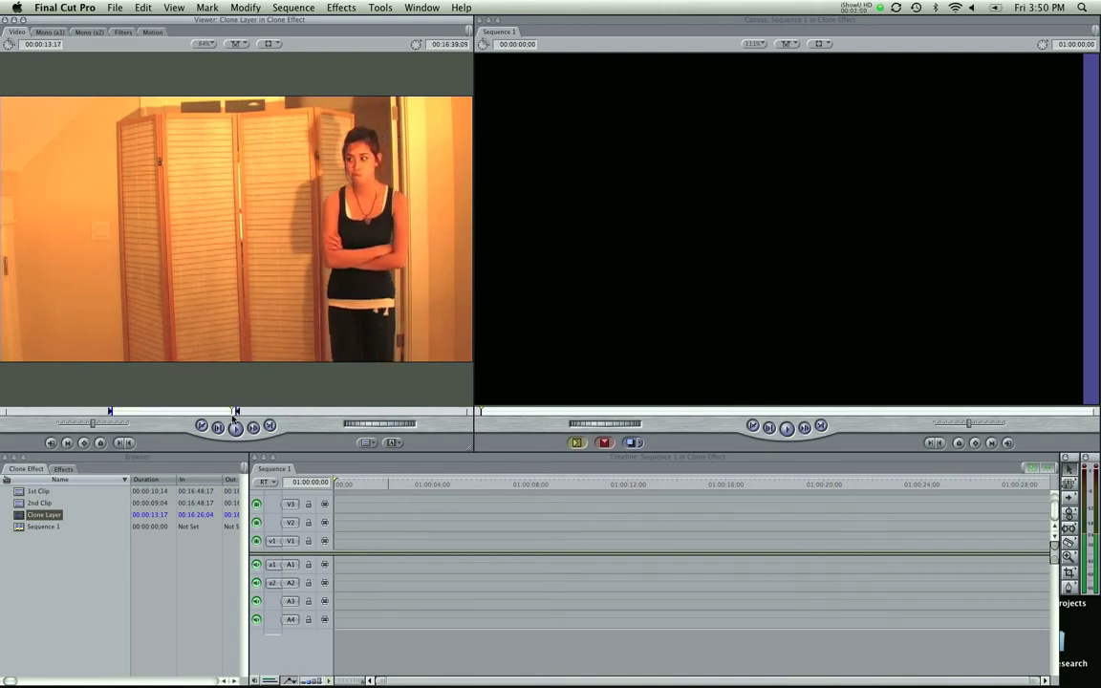
mouse_move(205, 353)
mouse_down()
mouse_move(432, 511)
mouse_move(417, 549)
mouse_move(451, 582)
mouse_up()
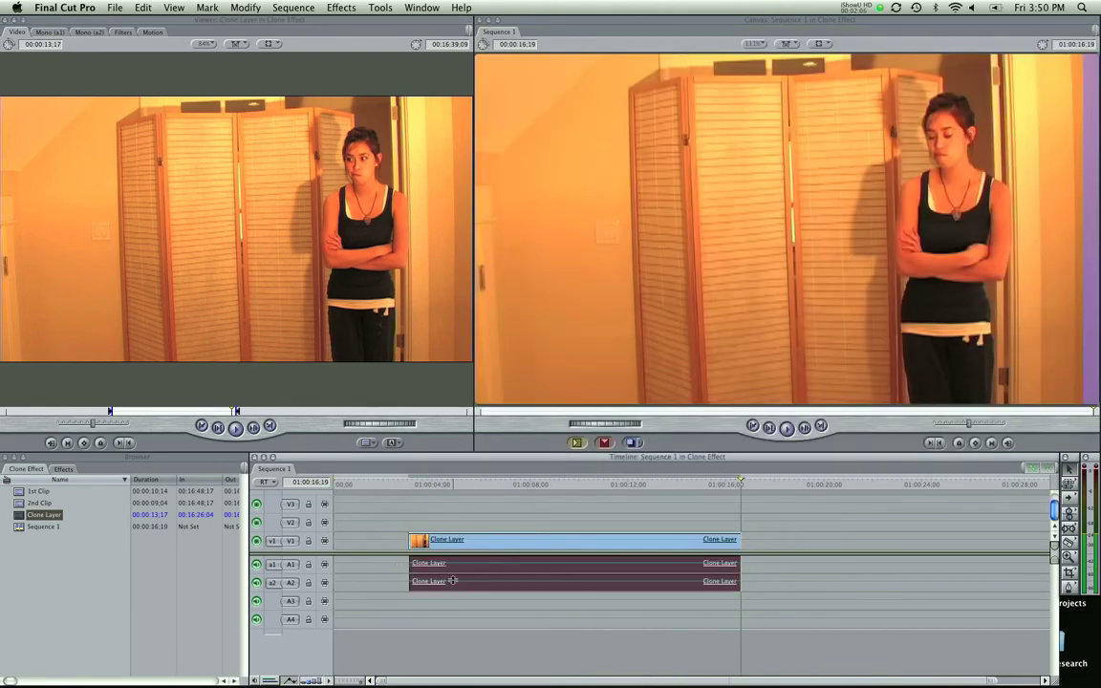
key(Delete)
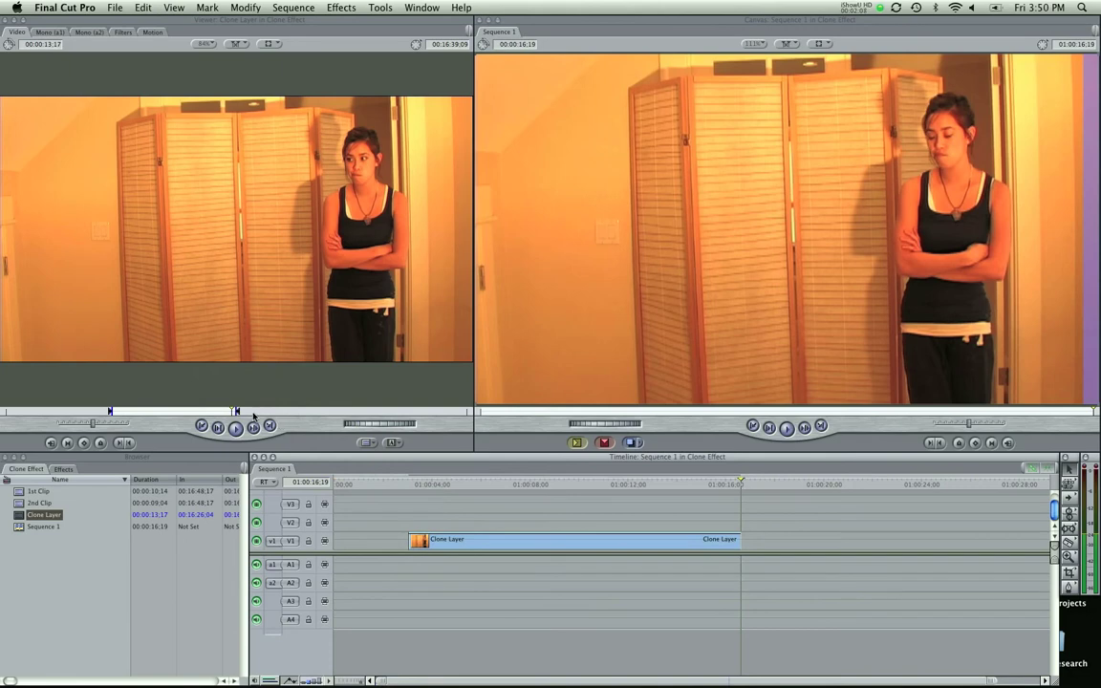
Mark a second range of Clone Layer starting at 16:49;04 and place it on track V2 above the first clip
drag(249, 413, 409, 417)
key(i)
key(o)
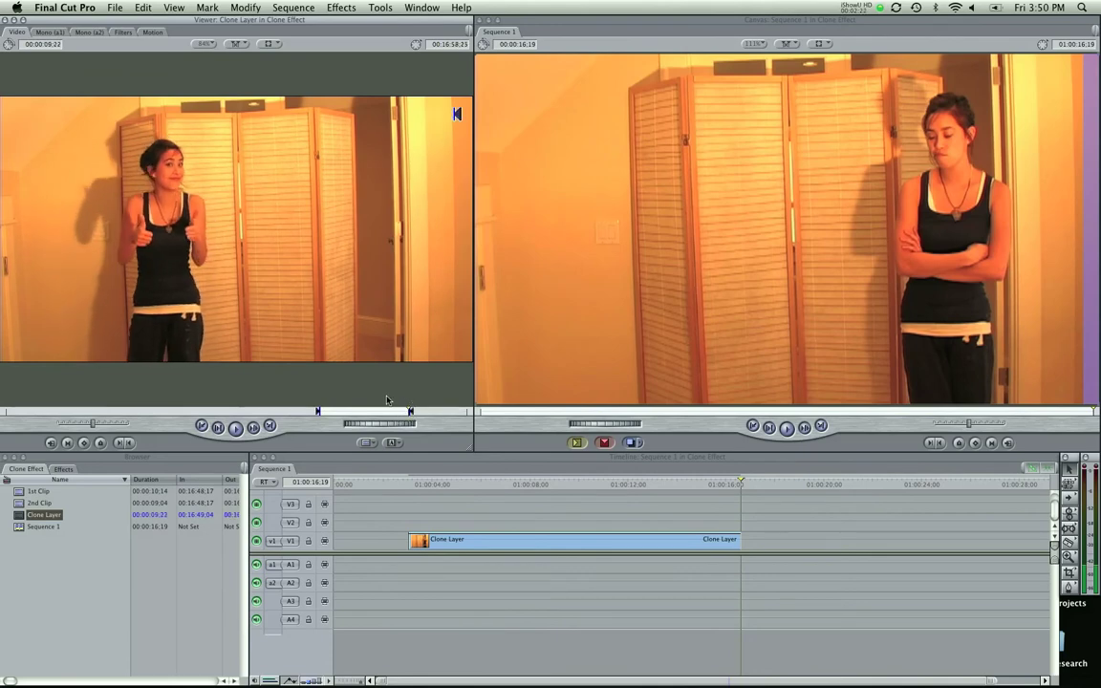
mouse_move(370, 389)
mouse_down()
mouse_move(430, 381)
mouse_move(571, 502)
mouse_move(432, 524)
mouse_move(517, 524)
mouse_up()
Trim the start of the V1 clip to the V2 clip's start and delete the added audio on A3 and A4
drag(409, 540, 504, 540)
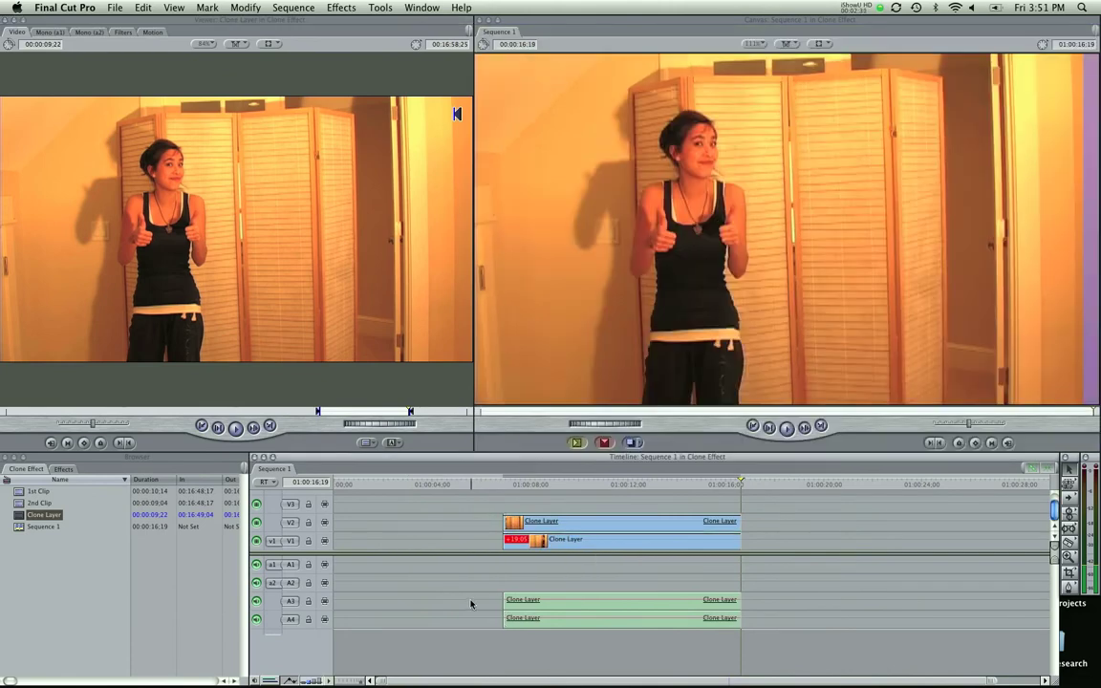
drag(471, 604, 524, 621)
key(Delete)
Lower the V2 clip's opacity and play through the overlay to compare the timing of the two performances
click(512, 482)
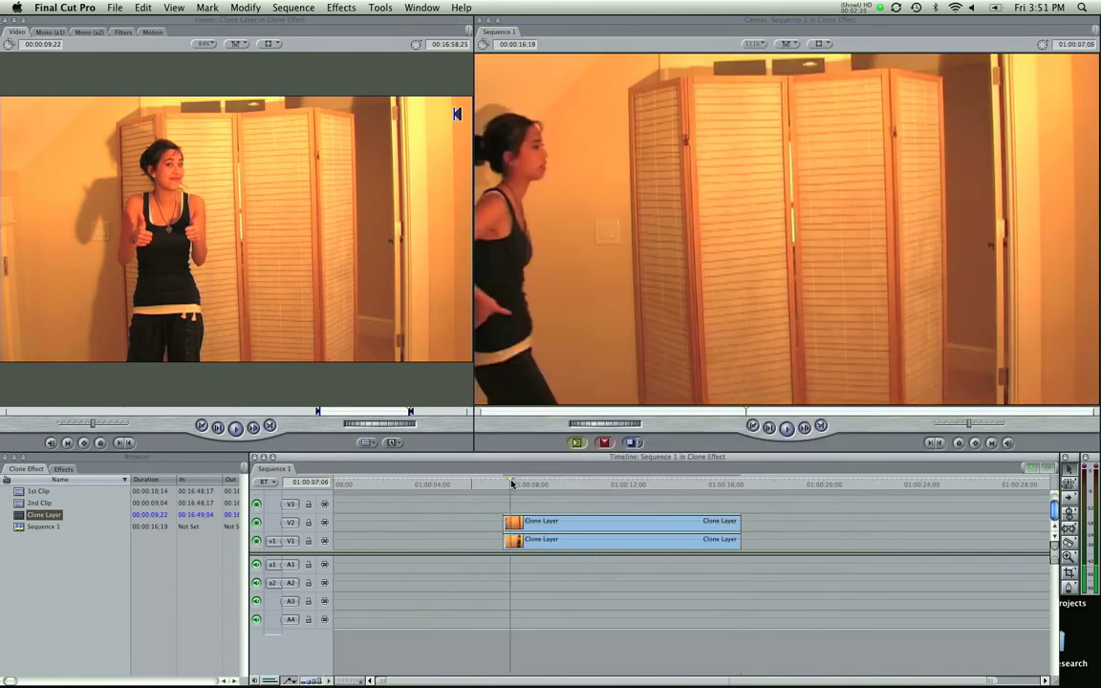
mouse_move(511, 483)
mouse_down()
mouse_move(583, 488)
mouse_move(576, 522)
mouse_move(584, 486)
mouse_move(665, 485)
mouse_move(505, 500)
mouse_up()
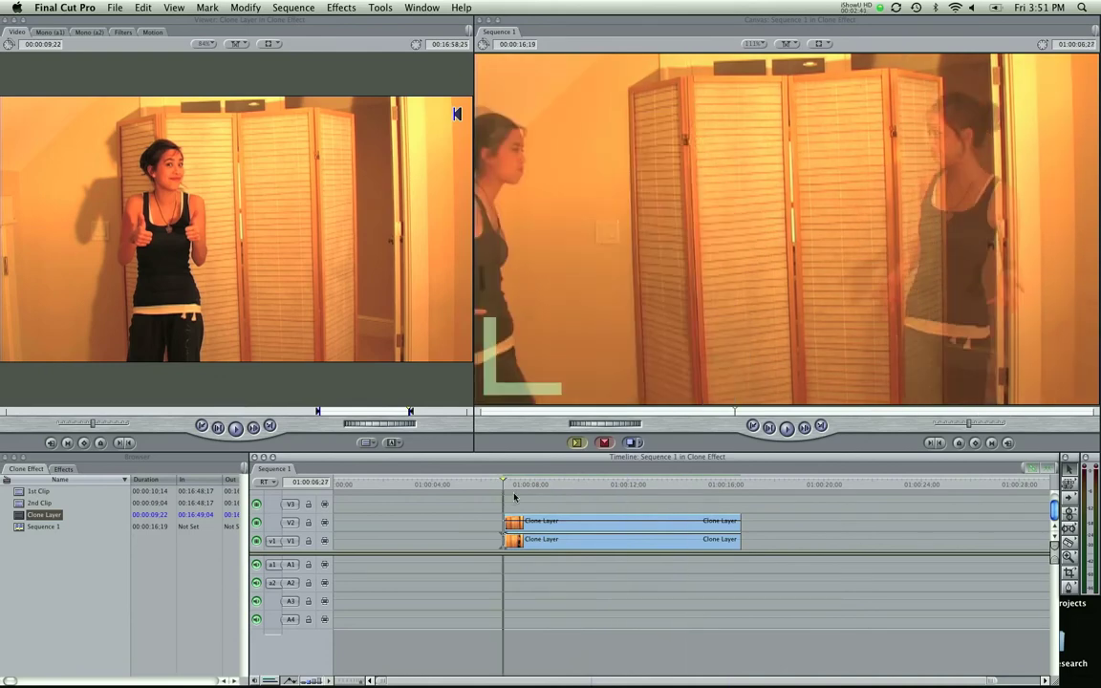
key(space)
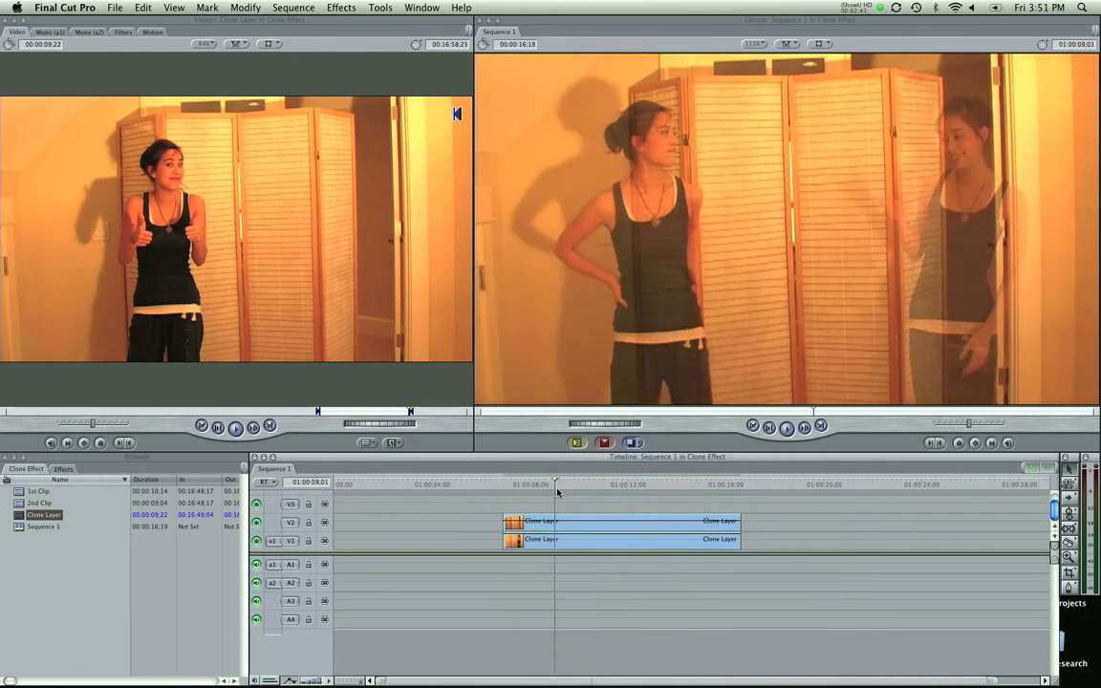
mouse_move(555, 487)
mouse_down()
mouse_move(504, 488)
mouse_move(546, 489)
mouse_up()
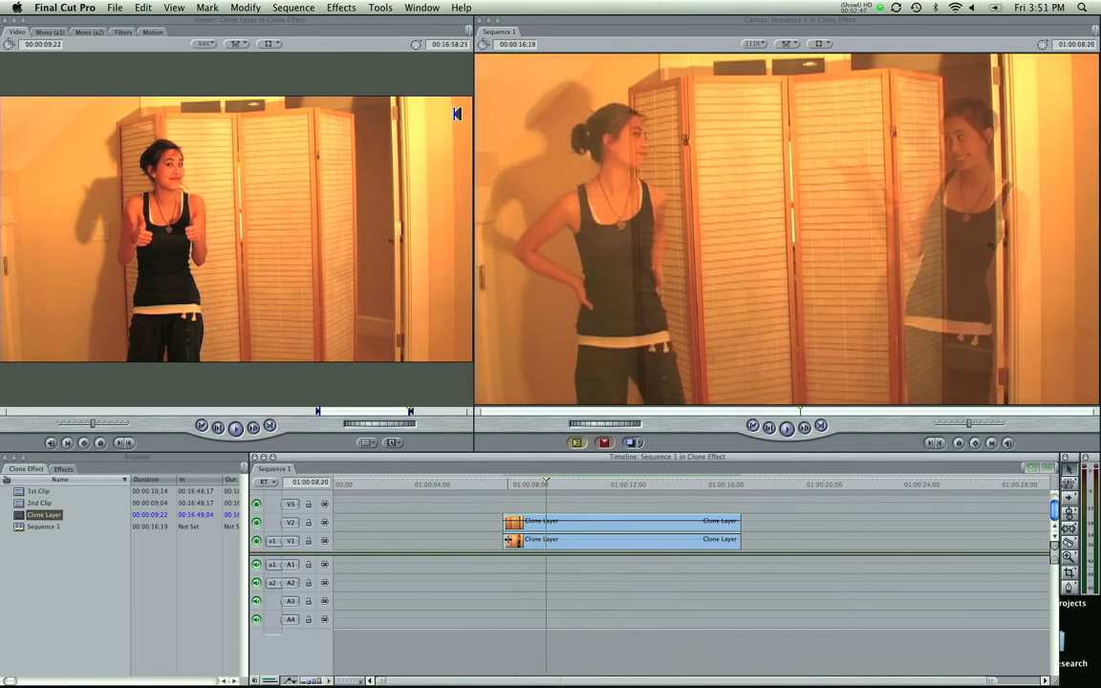
Shift the two stacked clips against each other to sync the performances, with both starting at about 01:00:02;24, and play the result
drag(516, 542, 536, 541)
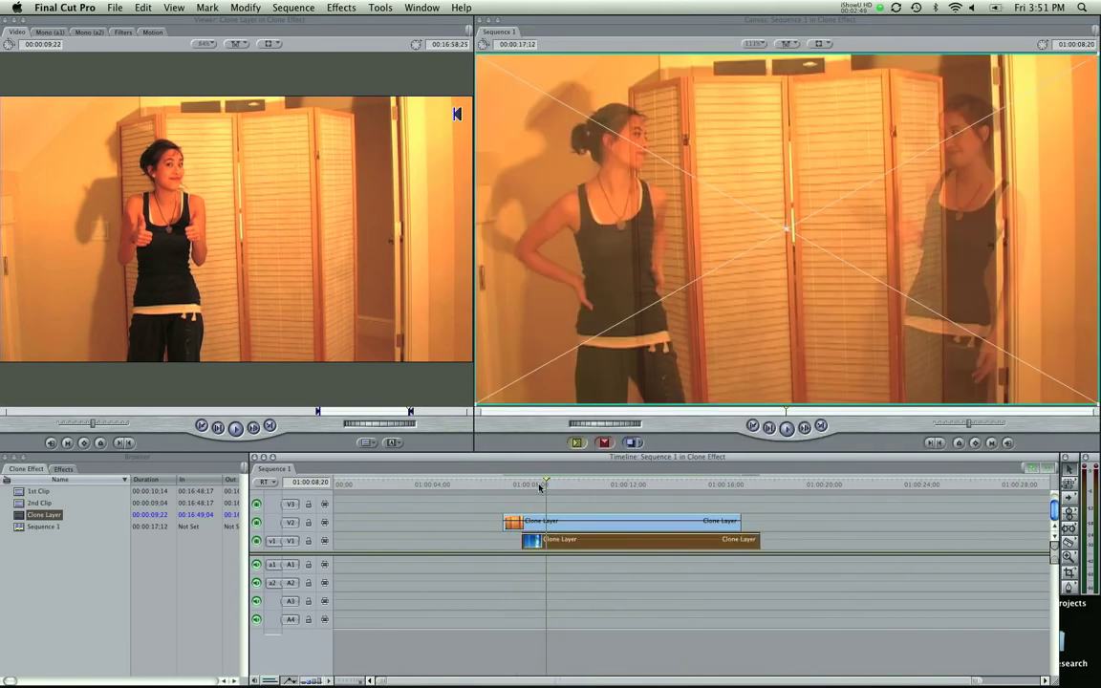
drag(540, 487, 564, 490)
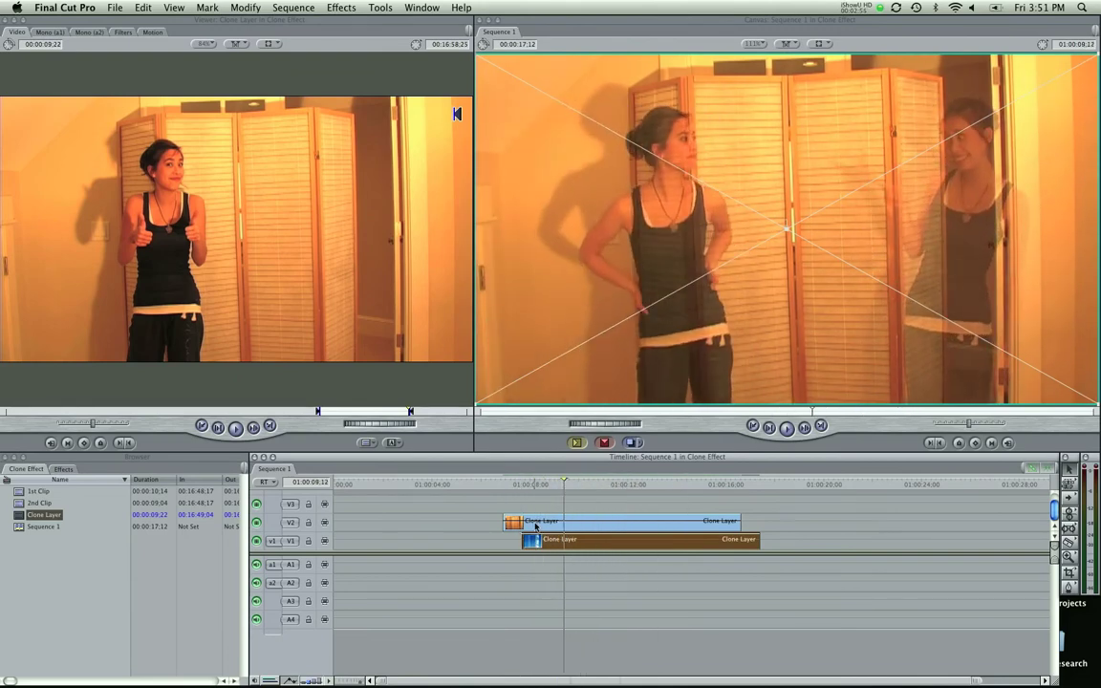
drag(553, 540, 488, 541)
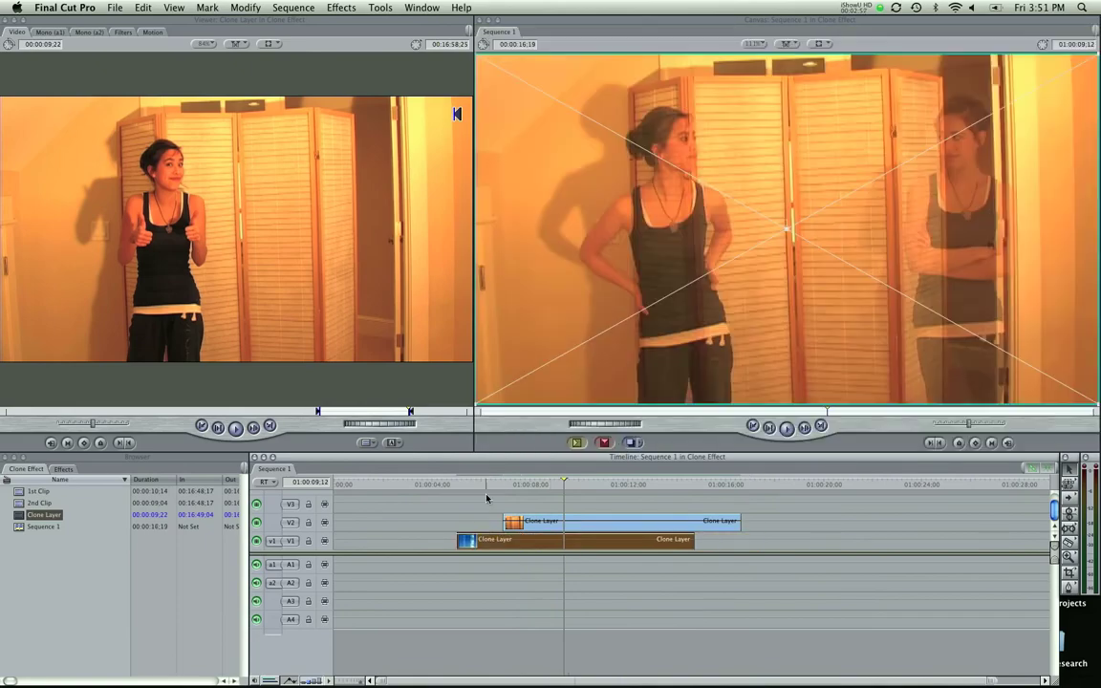
mouse_move(505, 486)
mouse_down()
mouse_move(560, 485)
mouse_move(529, 521)
mouse_move(494, 485)
mouse_move(515, 486)
mouse_move(460, 521)
mouse_move(410, 521)
mouse_move(420, 520)
mouse_move(411, 545)
mouse_up()
key(space)
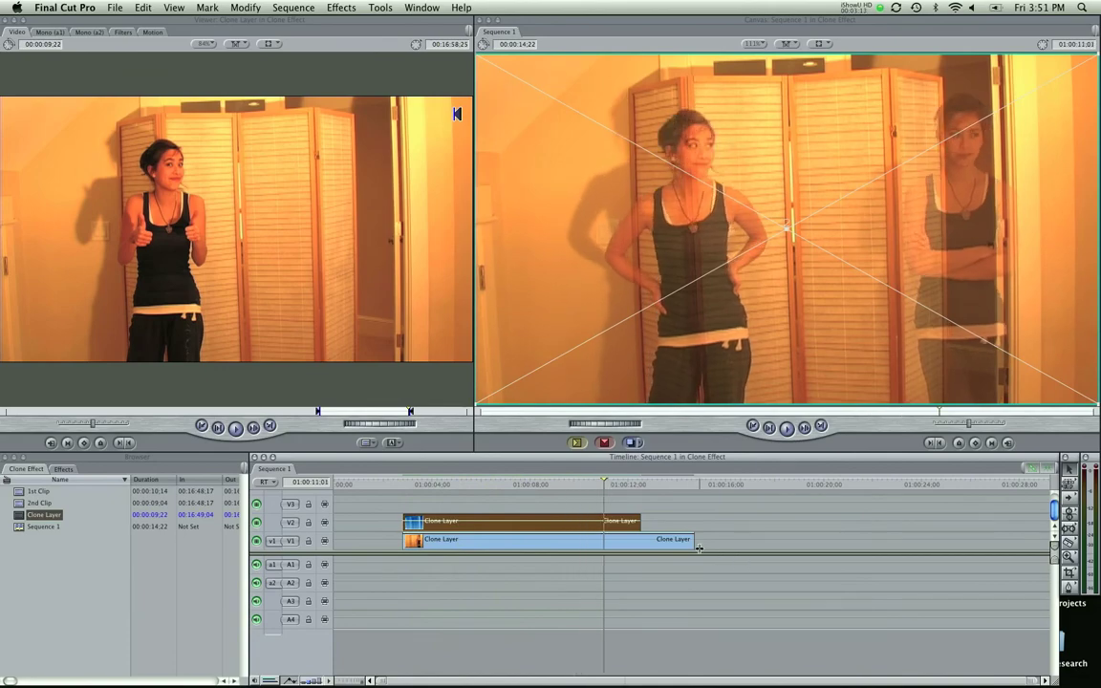
Trim the end of the V1 clip to the V2 clip's end and restore the V2 clip to full opacity
drag(698, 548, 653, 541)
drag(639, 531, 640, 531)
drag(582, 486, 493, 513)
click(493, 506)
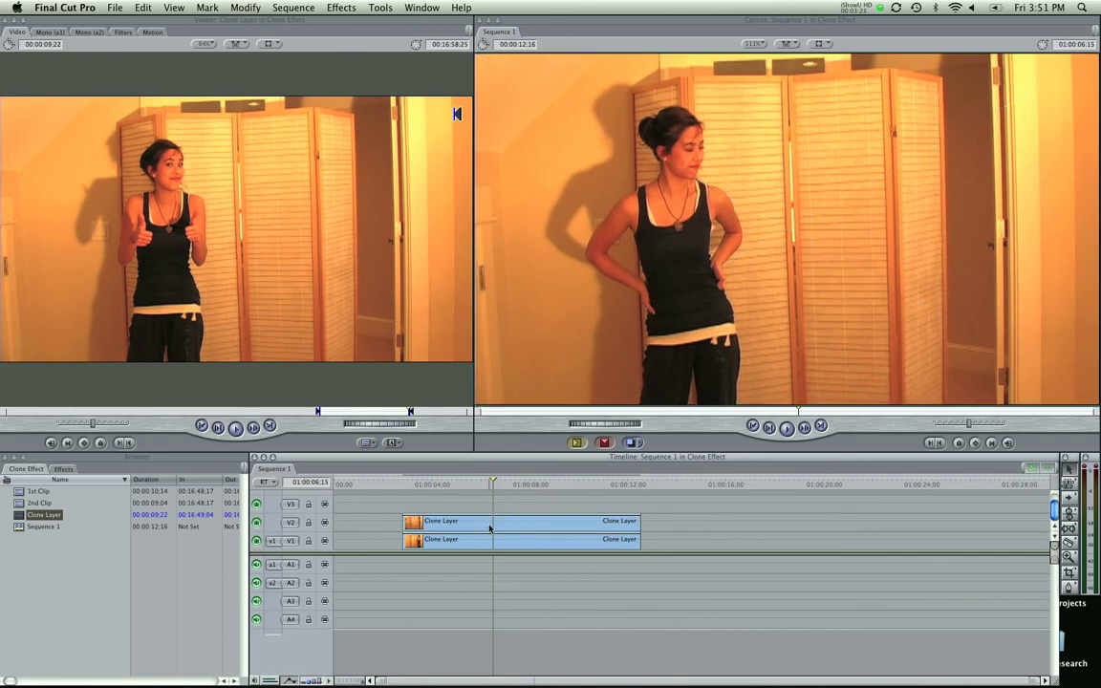
Crop the right side of the V2 clip to 48 so that both performers show
double_click(490, 524)
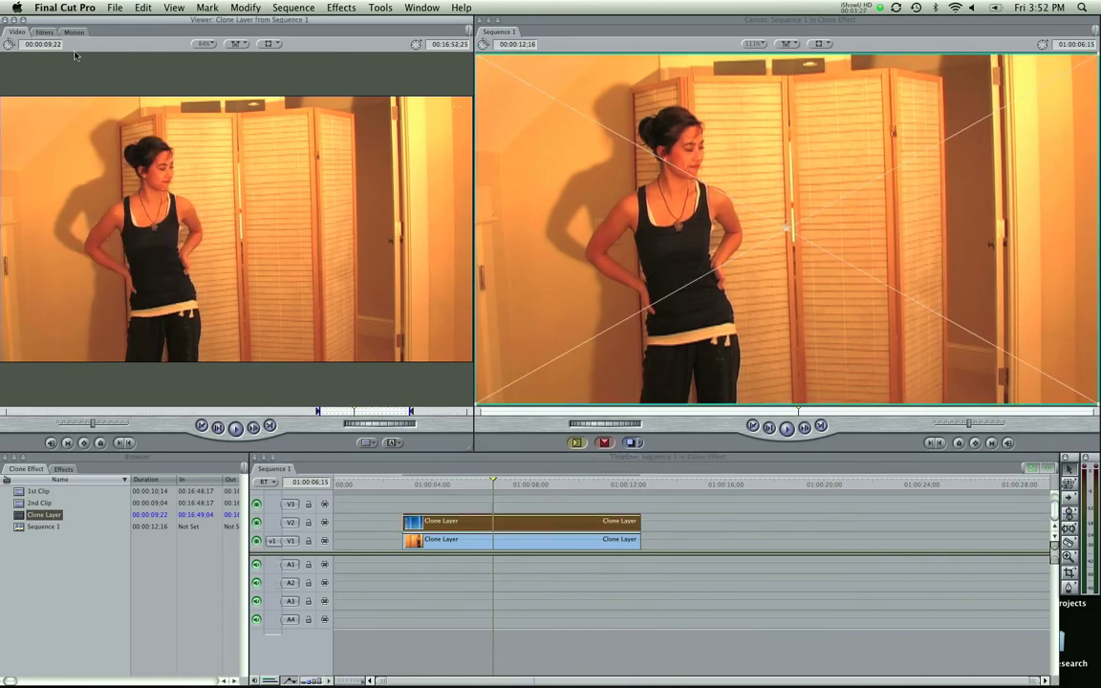
click(75, 33)
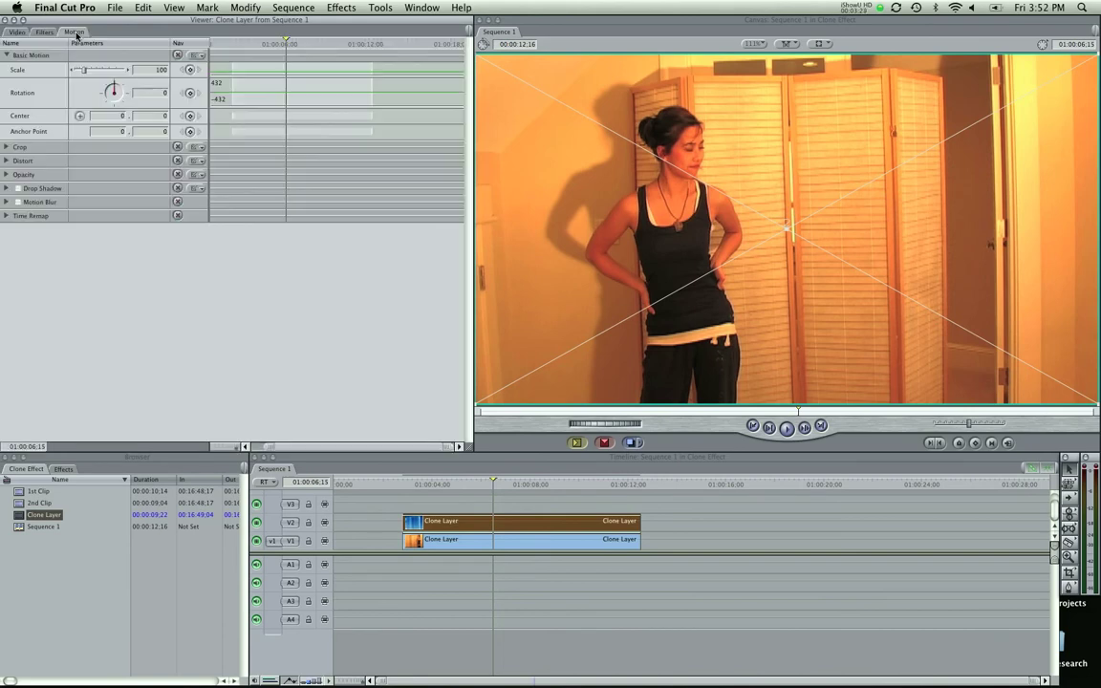
click(6, 148)
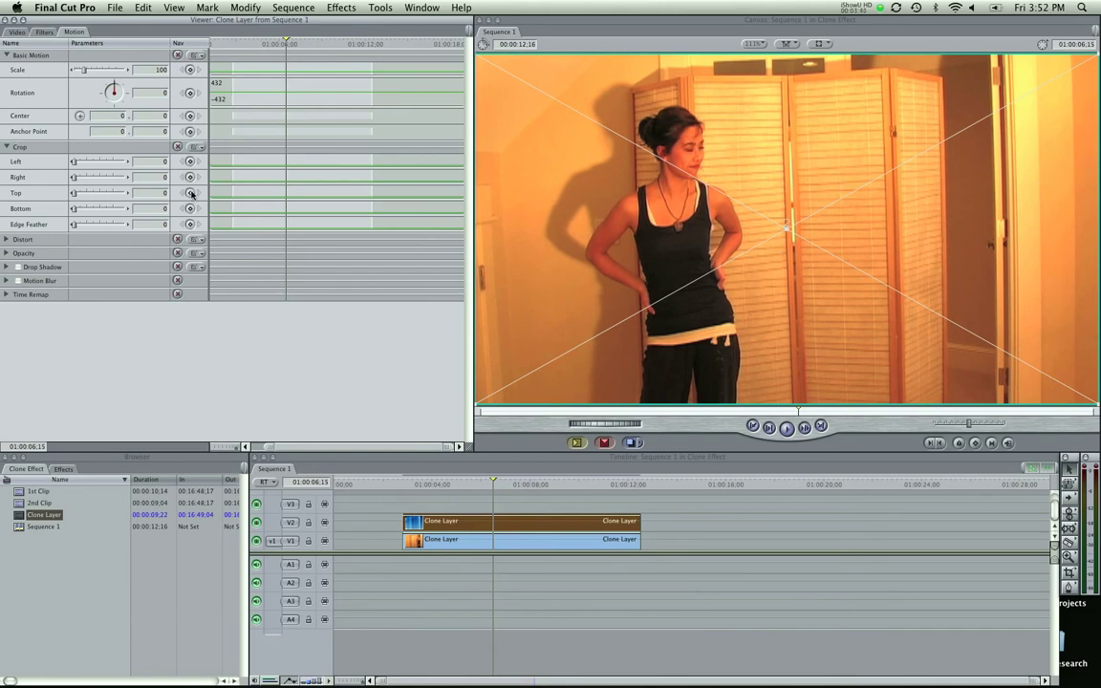
click(83, 179)
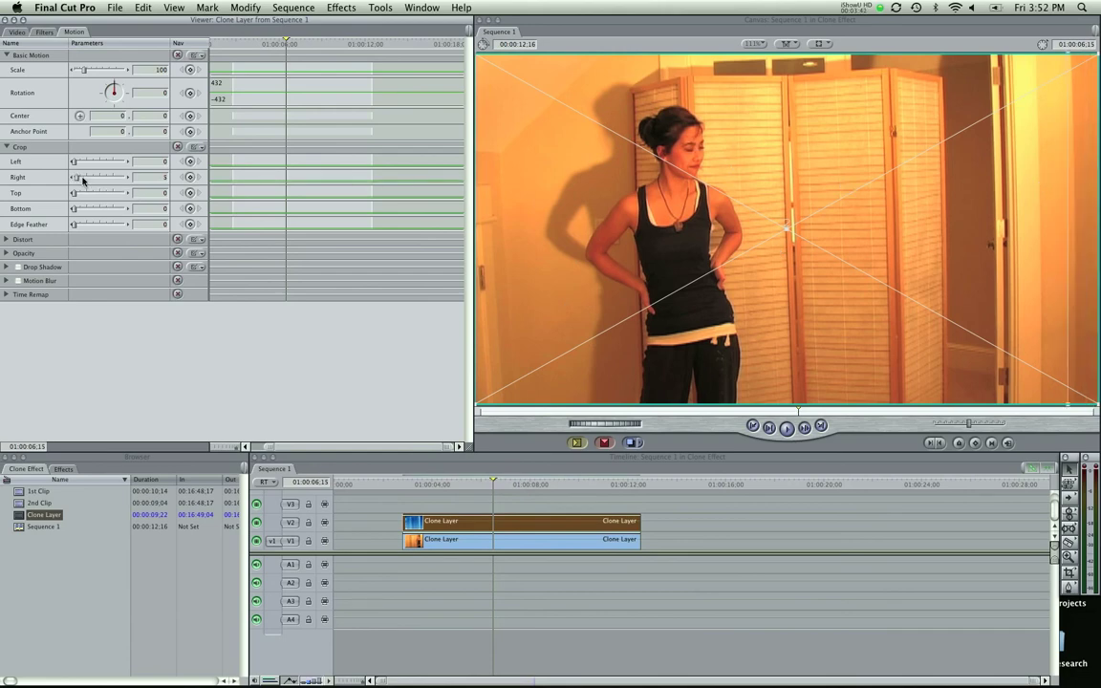
drag(85, 179, 84, 178)
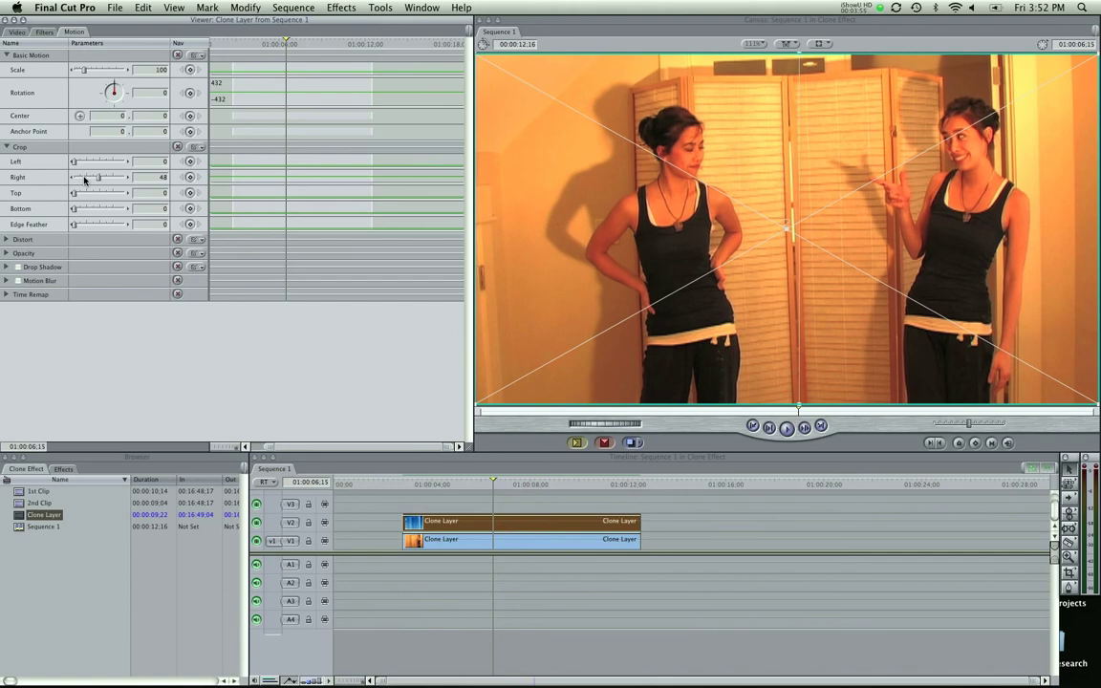
Play and scrub the sequence from its start to check the cropped clone effect
click(573, 505)
drag(552, 486, 426, 488)
scroll(404, 491, up, 1)
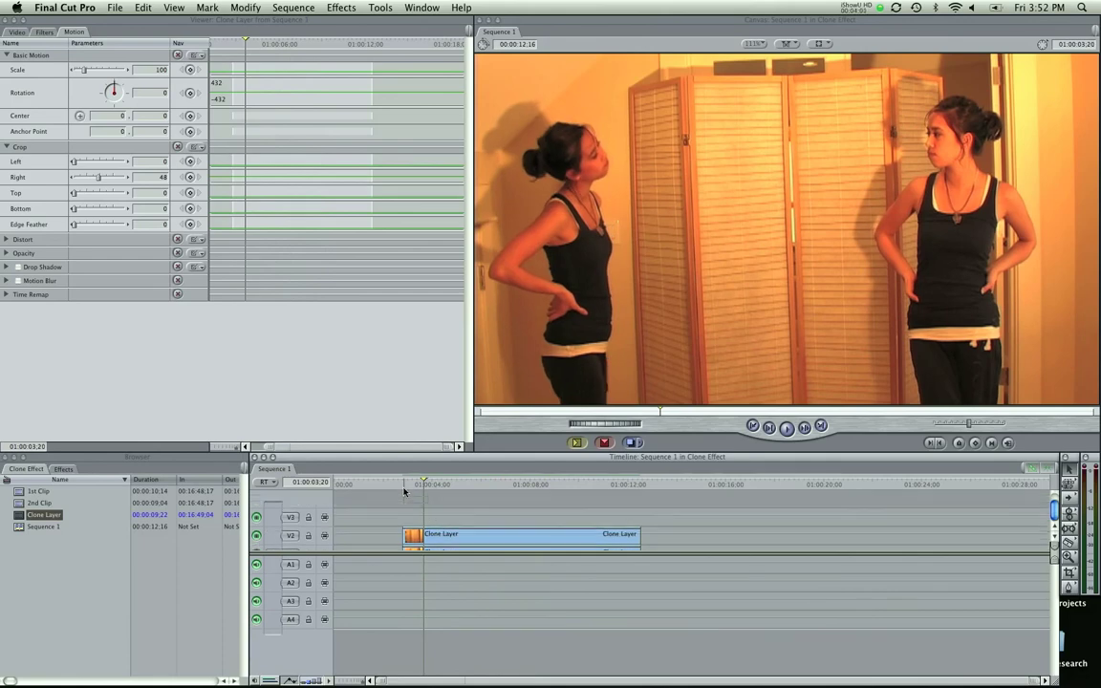
key(space)
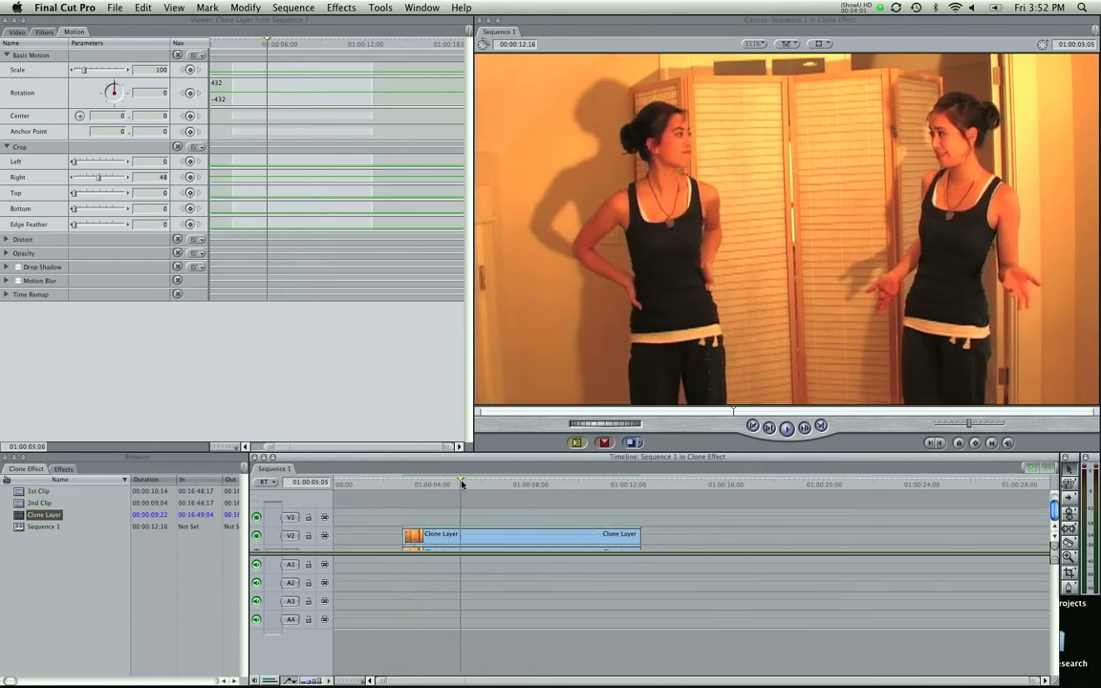
key(space)
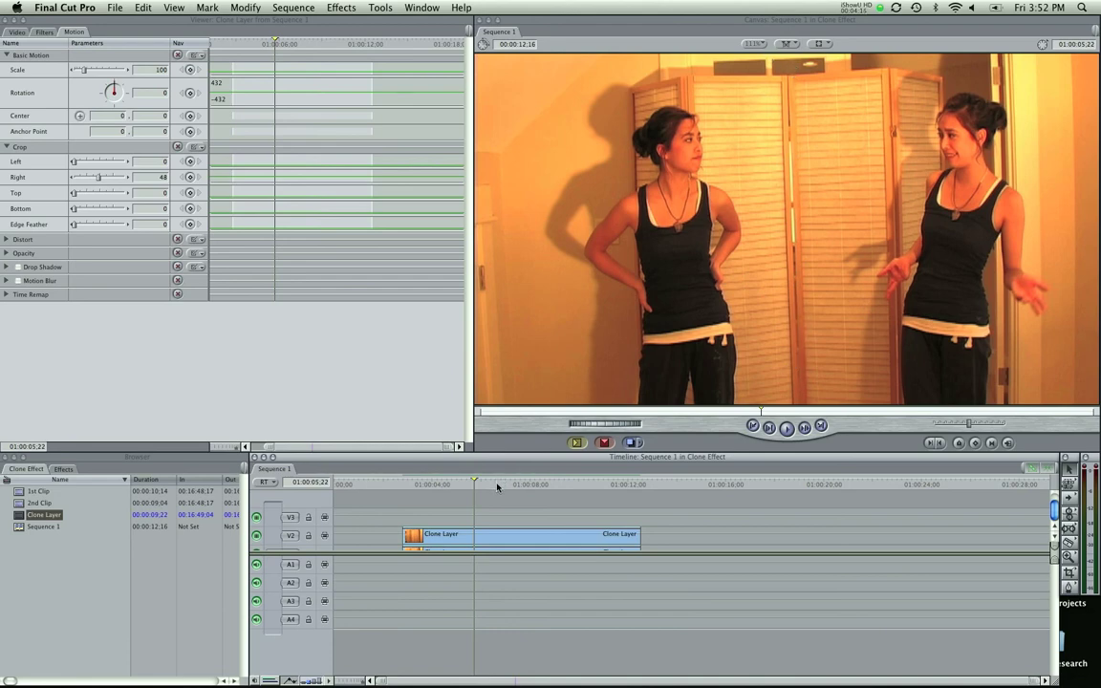
drag(497, 488, 408, 500)
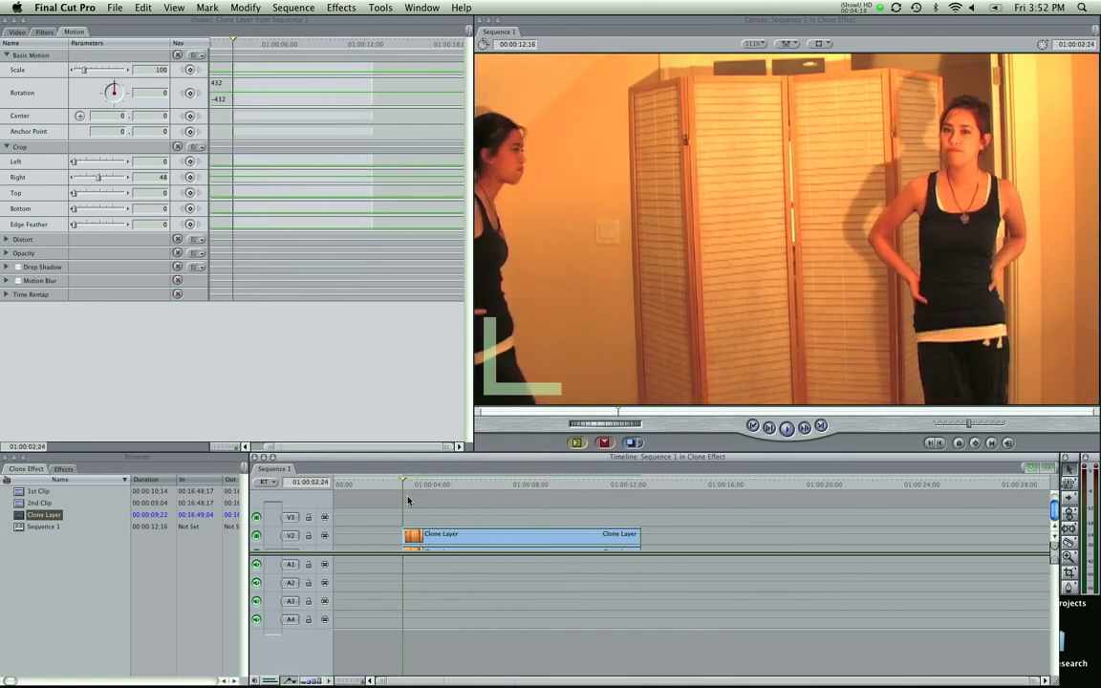